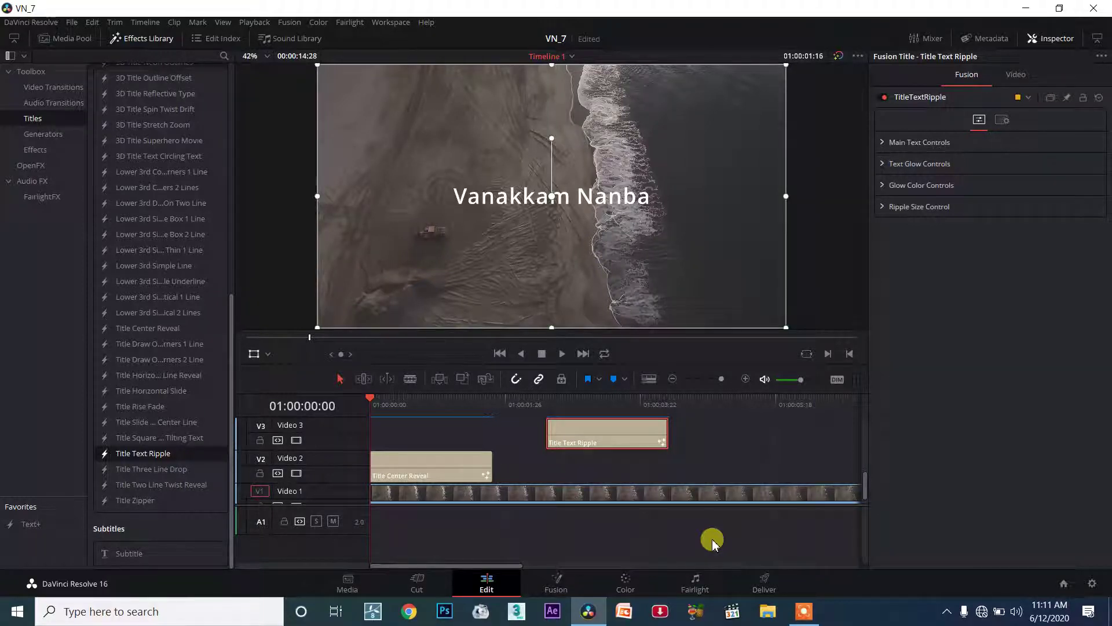
Step: Drag the Title Text Ripple clip on V3 left so it starts near the timeline's beginning
mouse_move(373, 408)
left_mouse_down()
mouse_move(570, 411)
mouse_move(446, 394)
left_mouse_up()
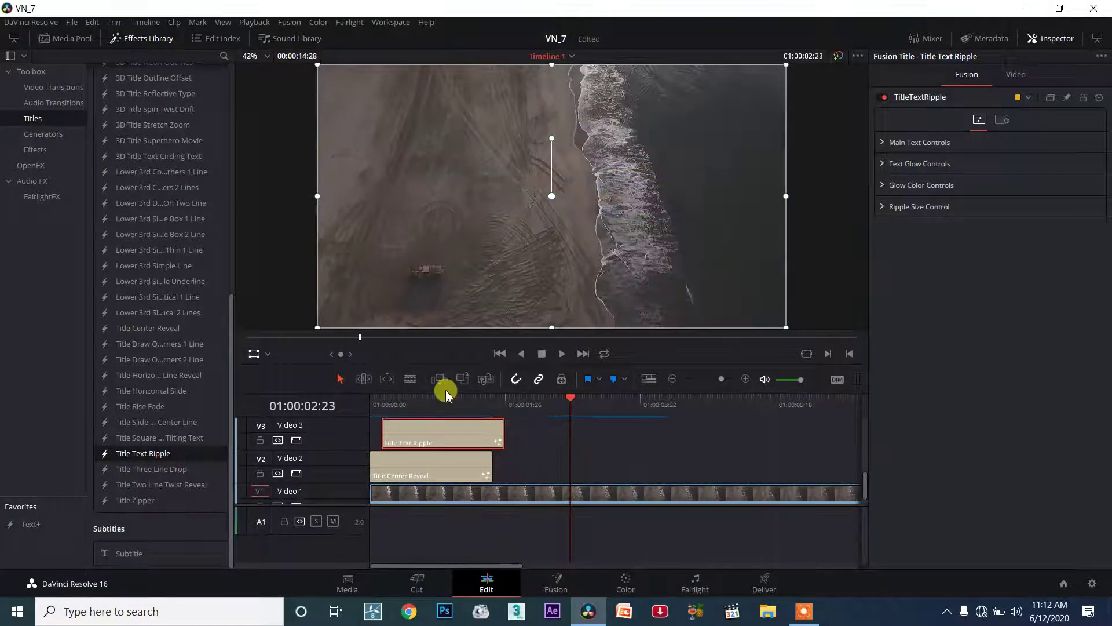
Step: Lengthen the Title Text Ripple clip and align it with Title Center Reveal at 00:00
left_click(411, 397)
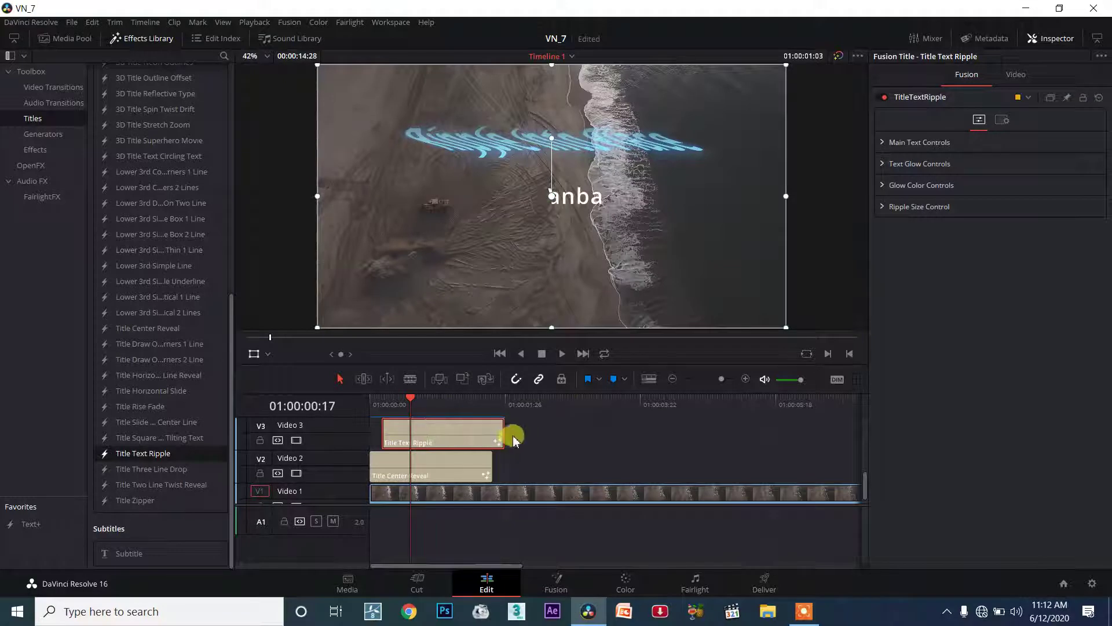
mouse_move(513, 440)
left_mouse_down()
mouse_move(541, 439)
mouse_move(470, 429)
left_mouse_up()
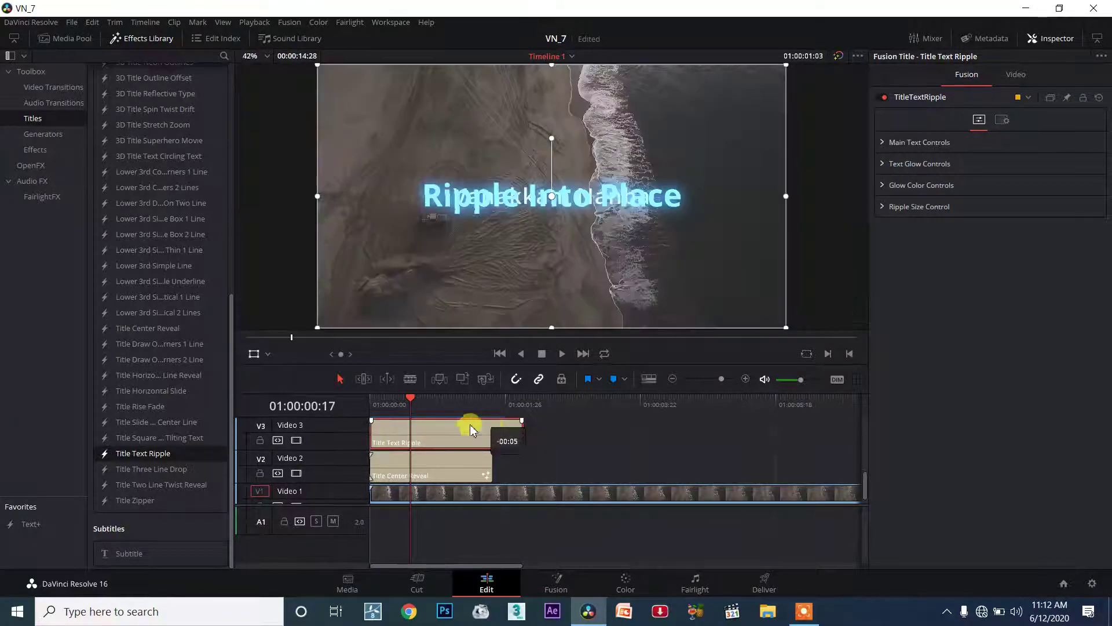
mouse_move(395, 470)
left_mouse_down()
mouse_move(457, 479)
mouse_move(405, 472)
left_mouse_up()
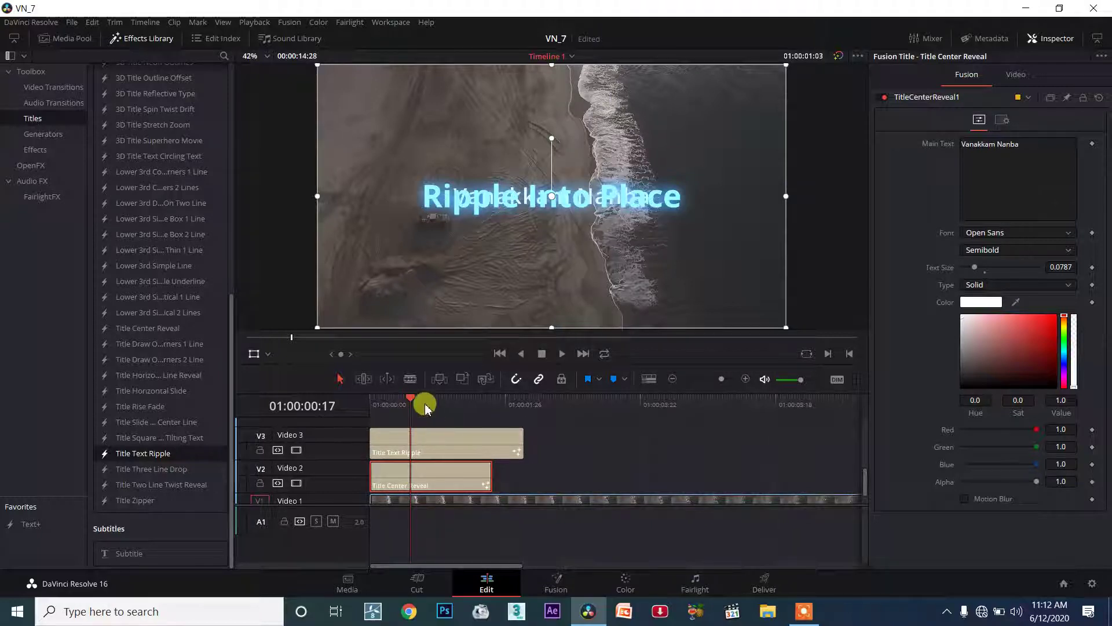
left_click_drag(411, 400, 430, 399)
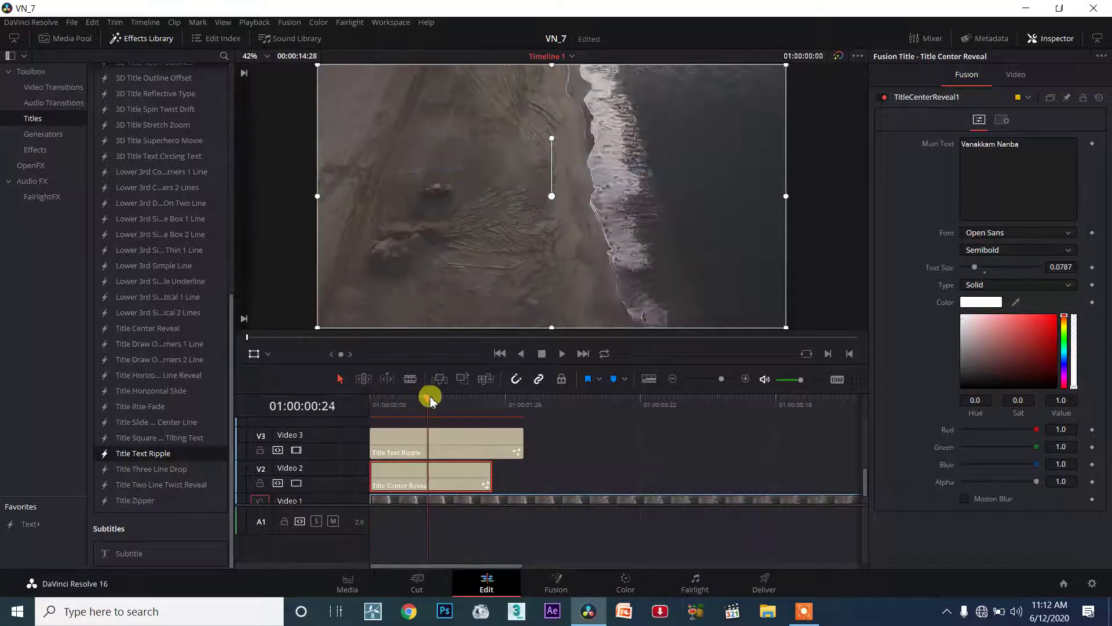
Step: Move 'Ripple Into Place' below 'Vanakkam Nanba' and trim the ripple clip to end with the reveal
left_click(502, 438)
left_click_drag(614, 236, 614, 285)
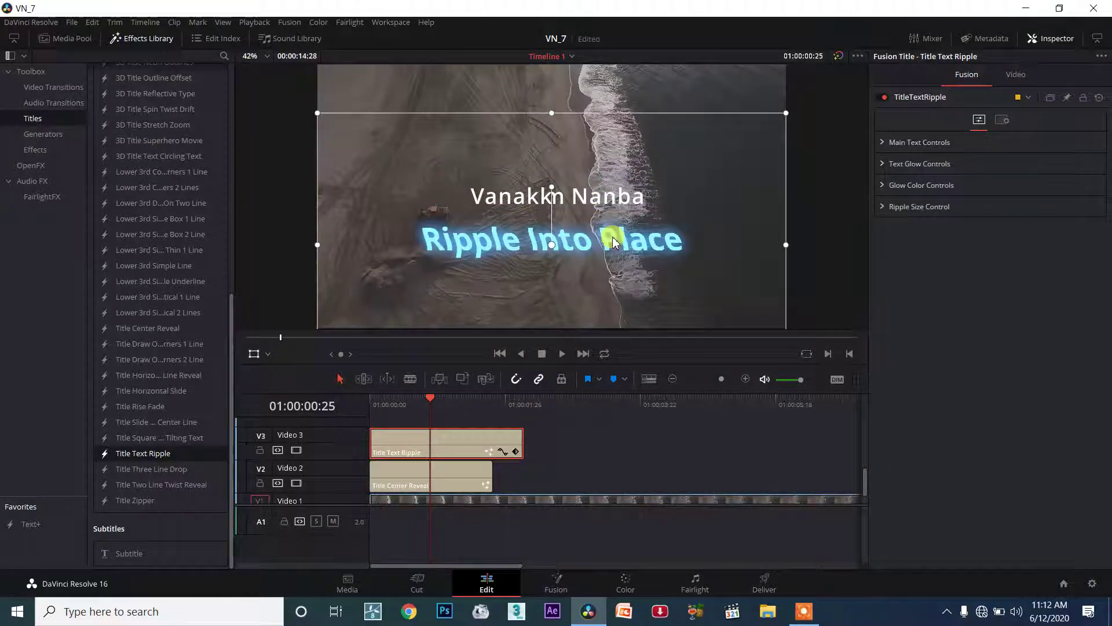
left_click_drag(436, 400, 370, 400)
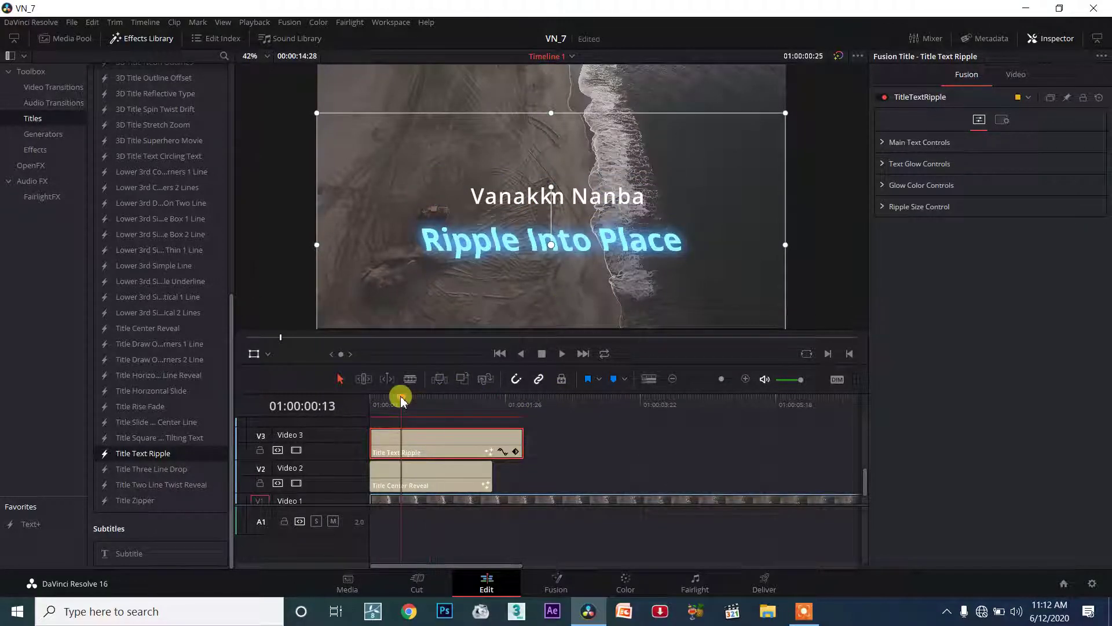
left_click_drag(520, 444, 454, 443)
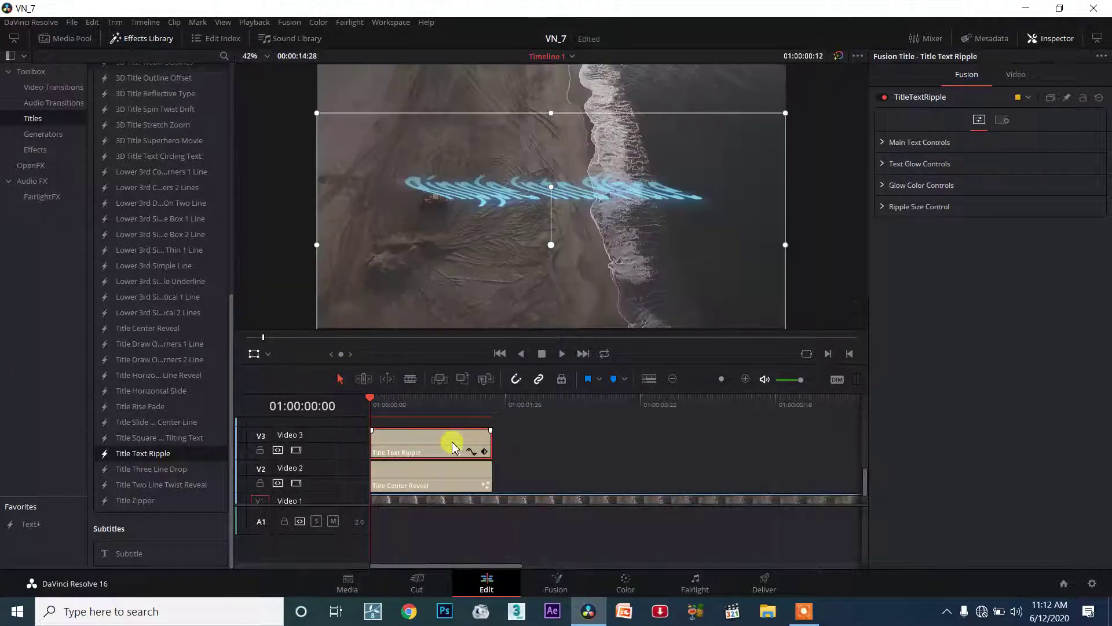
Step: Select Title Center Reveal and Title Text Ripple and merge them into 'Compound Clip 1'
left_click(463, 470)
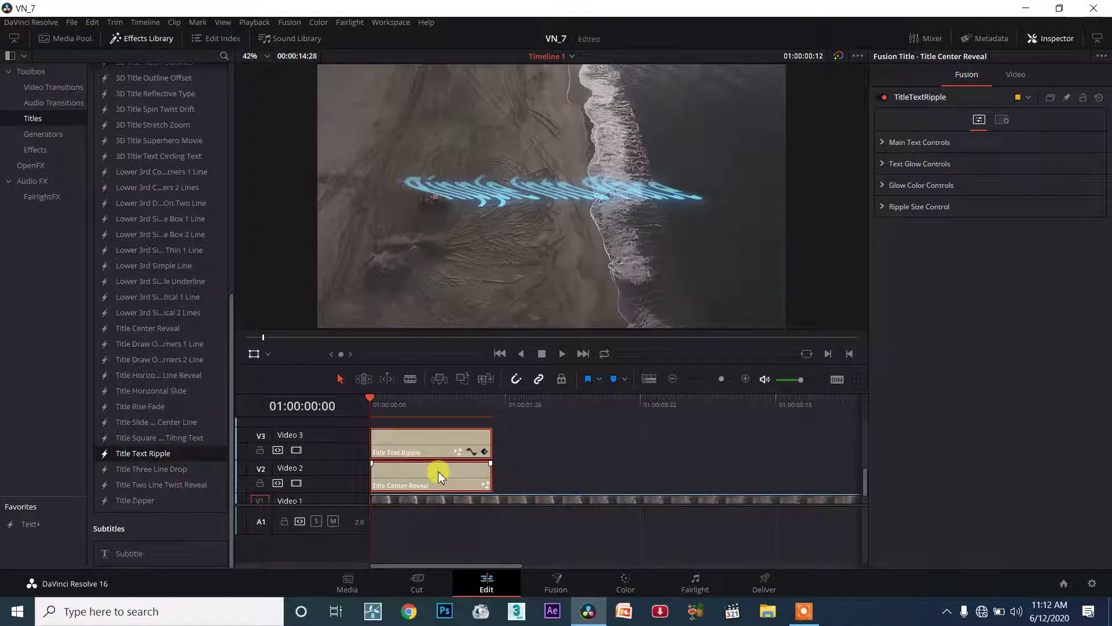
right_click(438, 471)
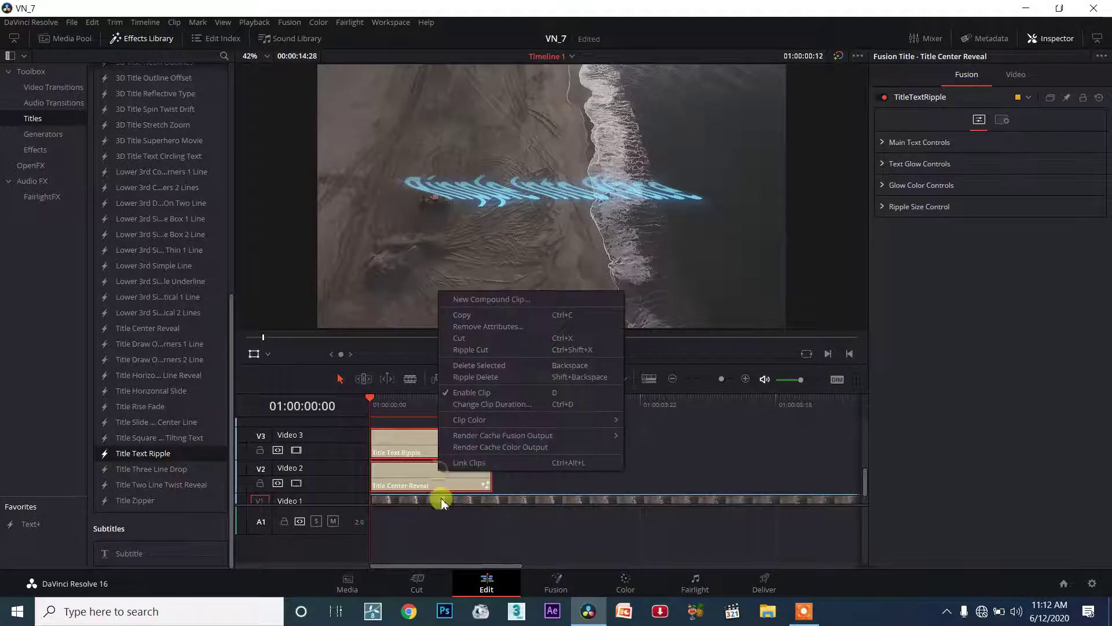
left_click(494, 301)
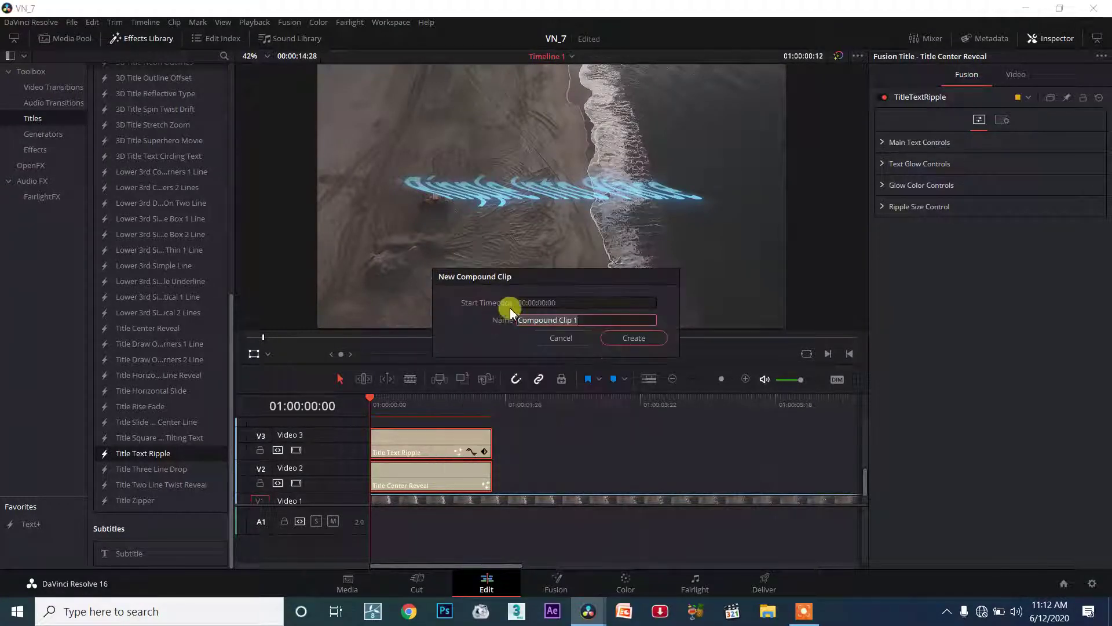
left_click(640, 346)
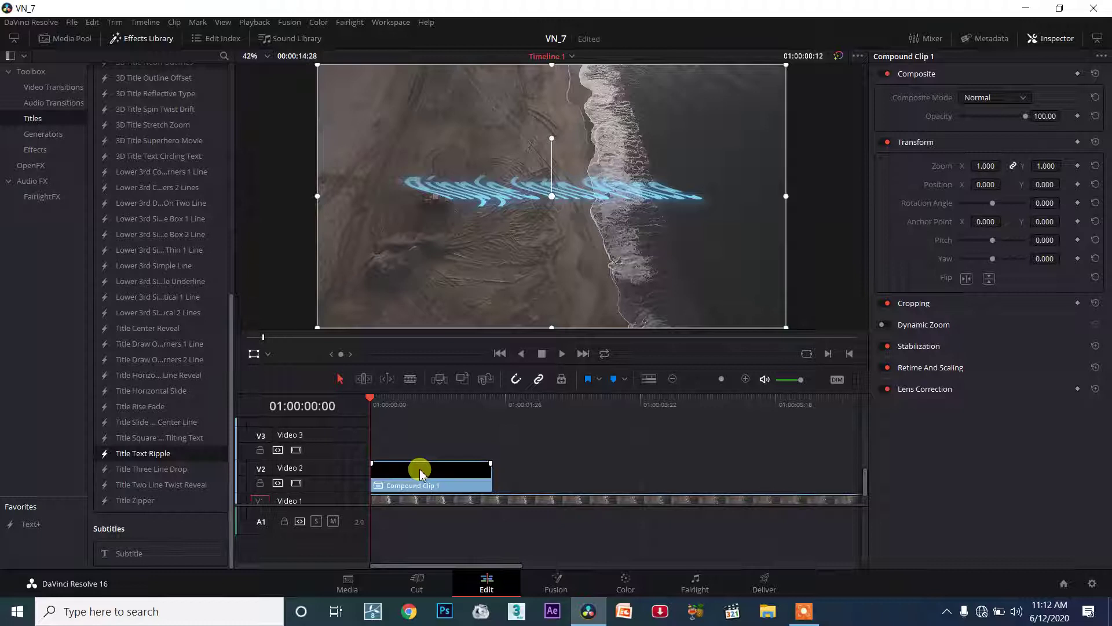
Step: Set the Render Cache Fusion Output option for Compound Clip 1 from its context menu
right_click(420, 468)
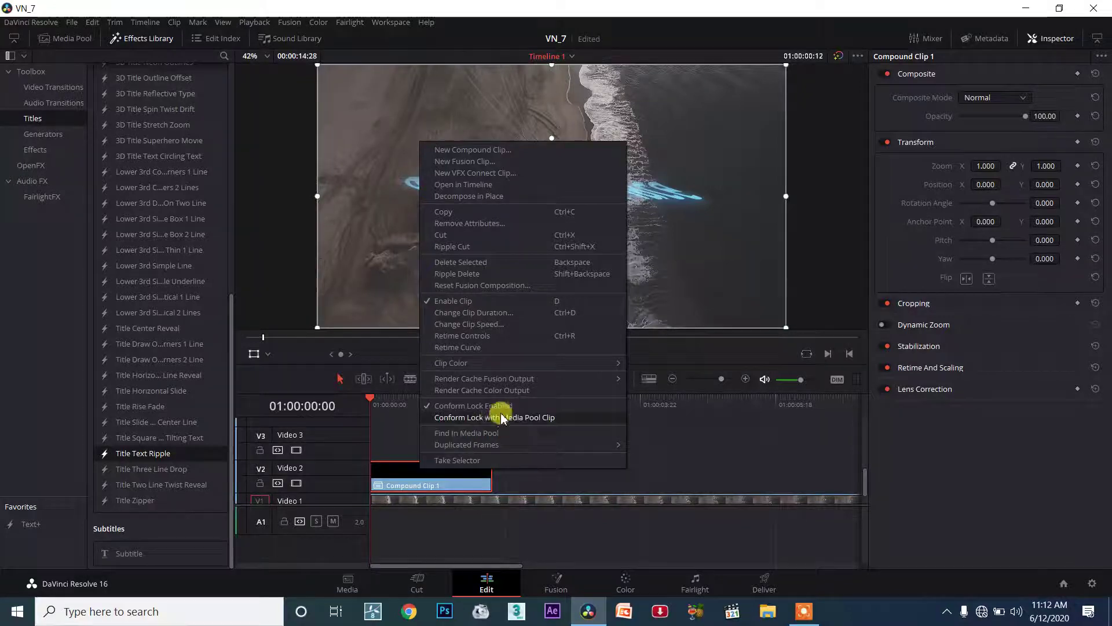
left_click(459, 483)
right_click(415, 472)
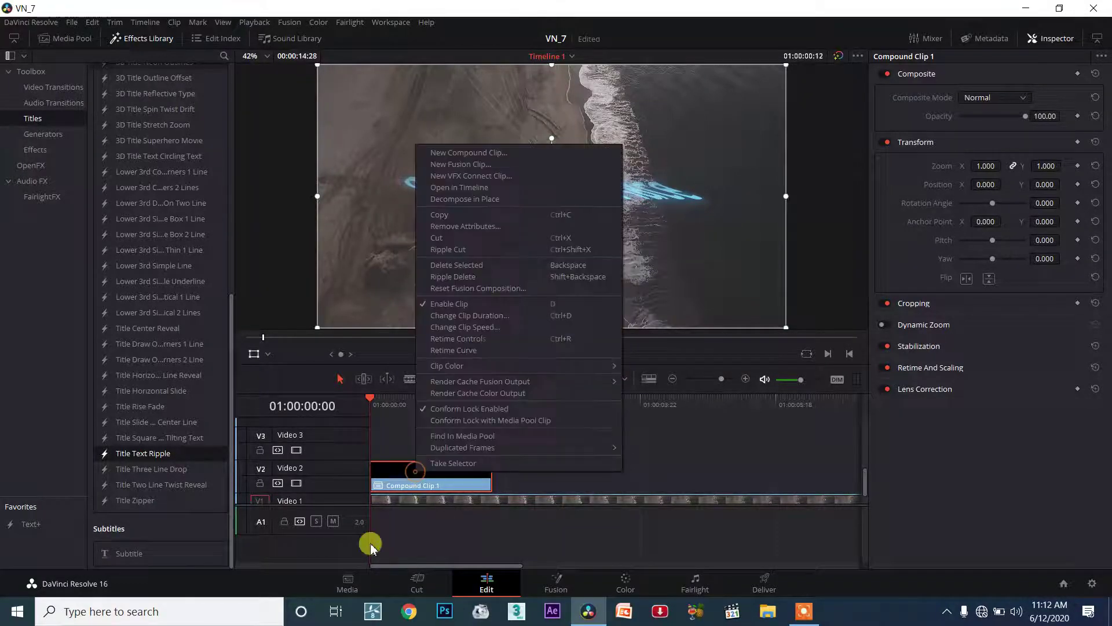
mouse_move(505, 364)
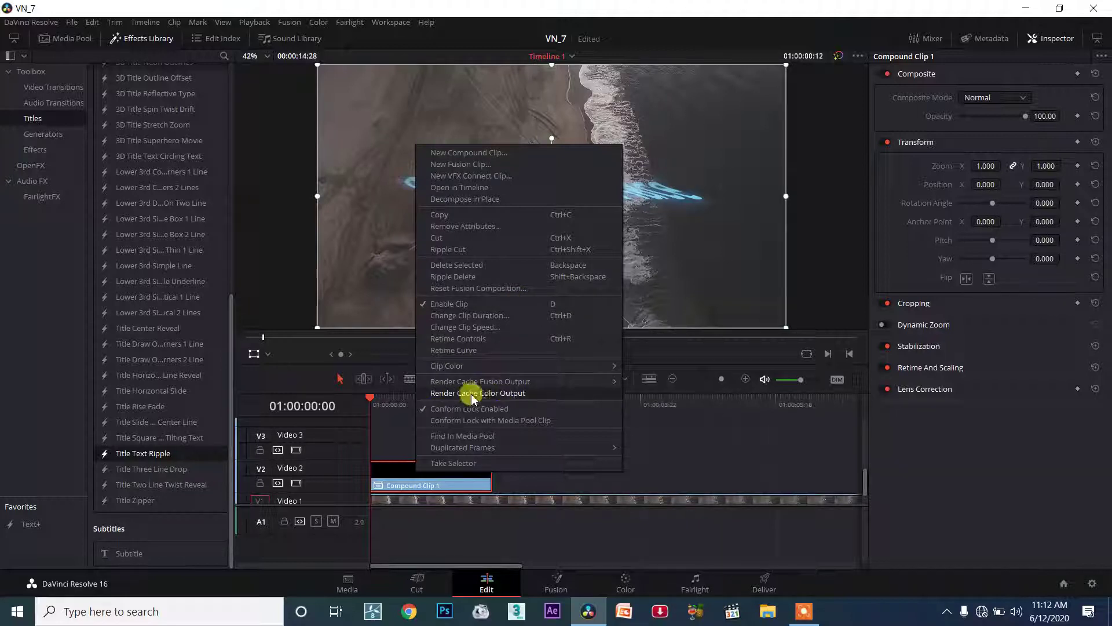
mouse_move(487, 383)
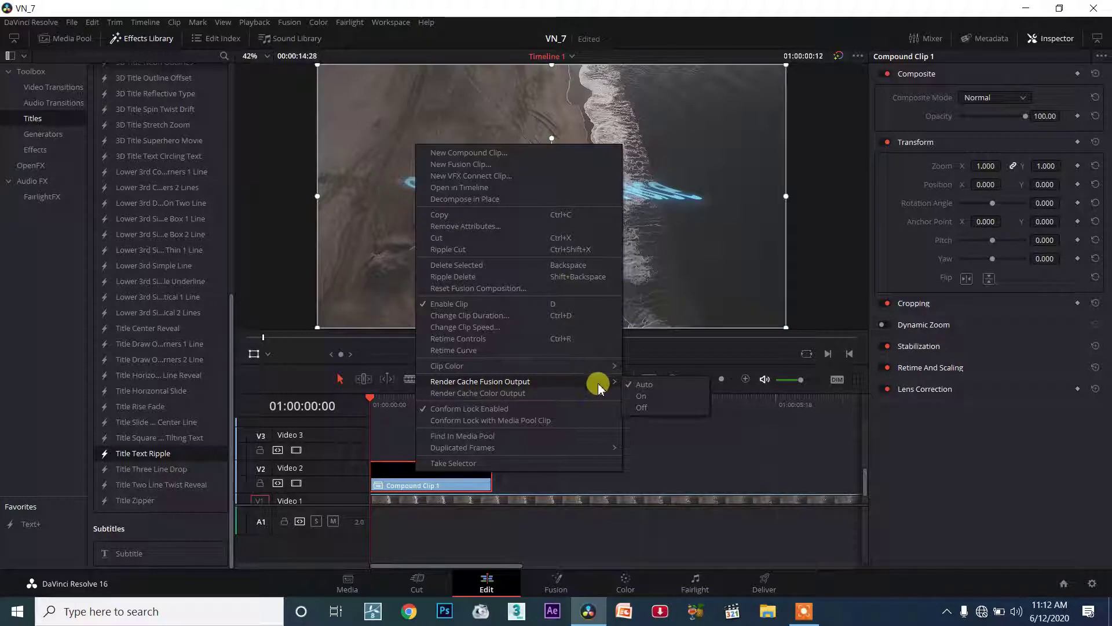
left_click(664, 397)
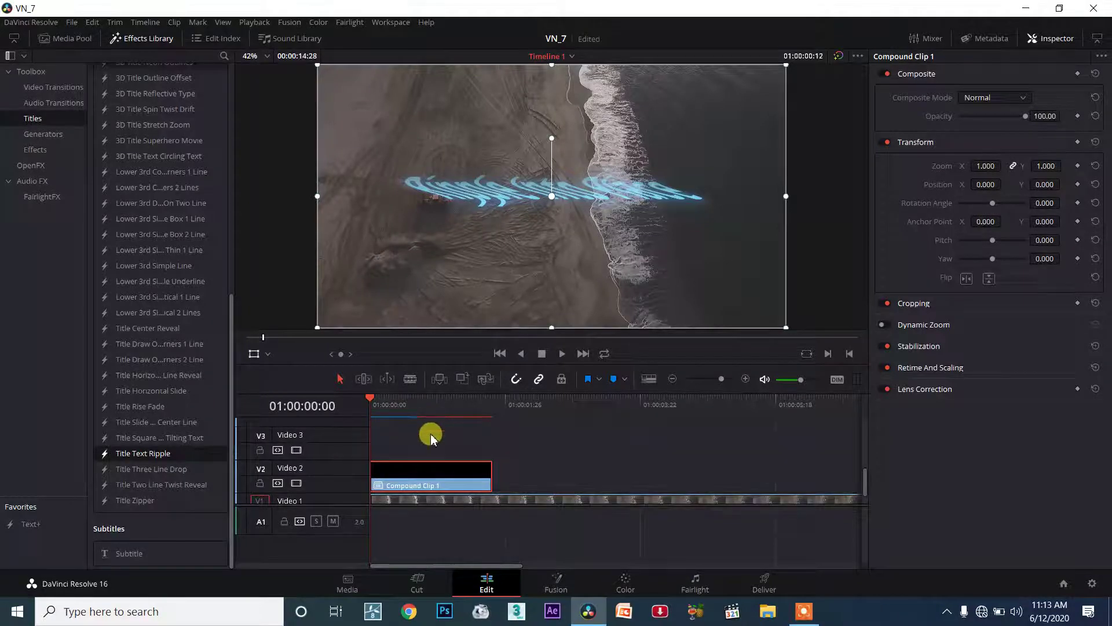
Step: Scrub past the title, then return the playhead to where the title is visible
left_click_drag(566, 406, 583, 406)
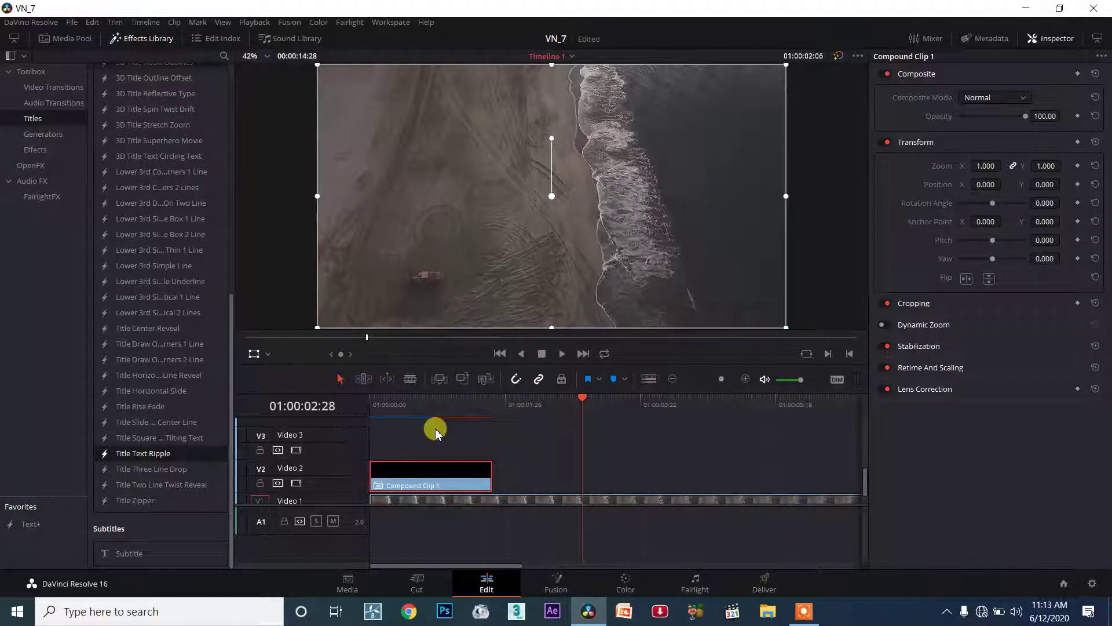
left_click(422, 399)
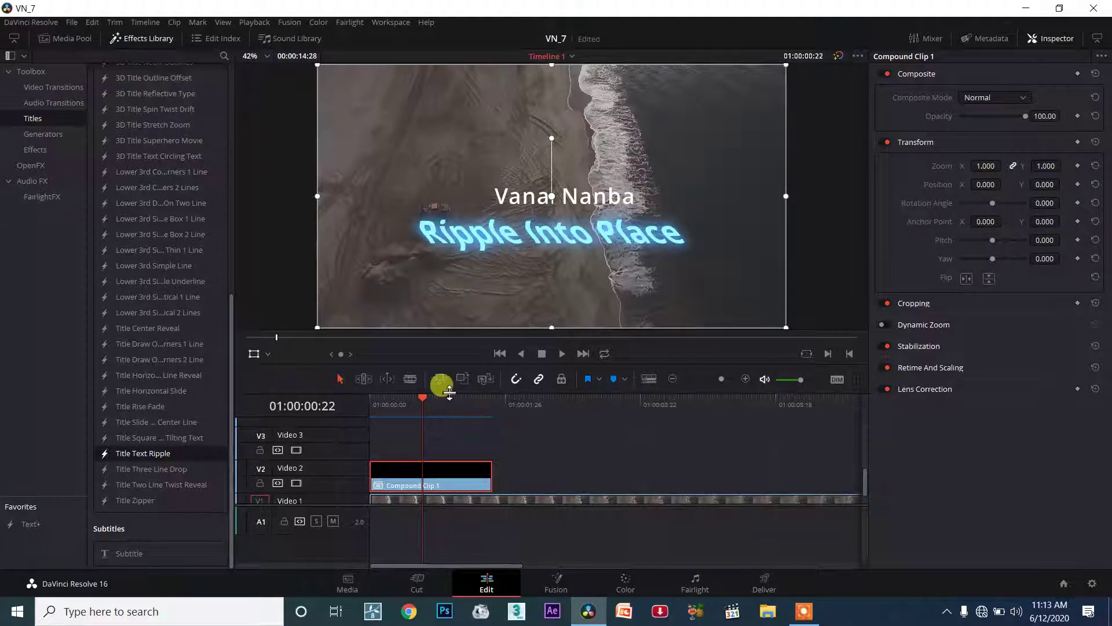
Step: Set Render Cache Fusion Output for the drone beach clip on Video 1
right_click(534, 490)
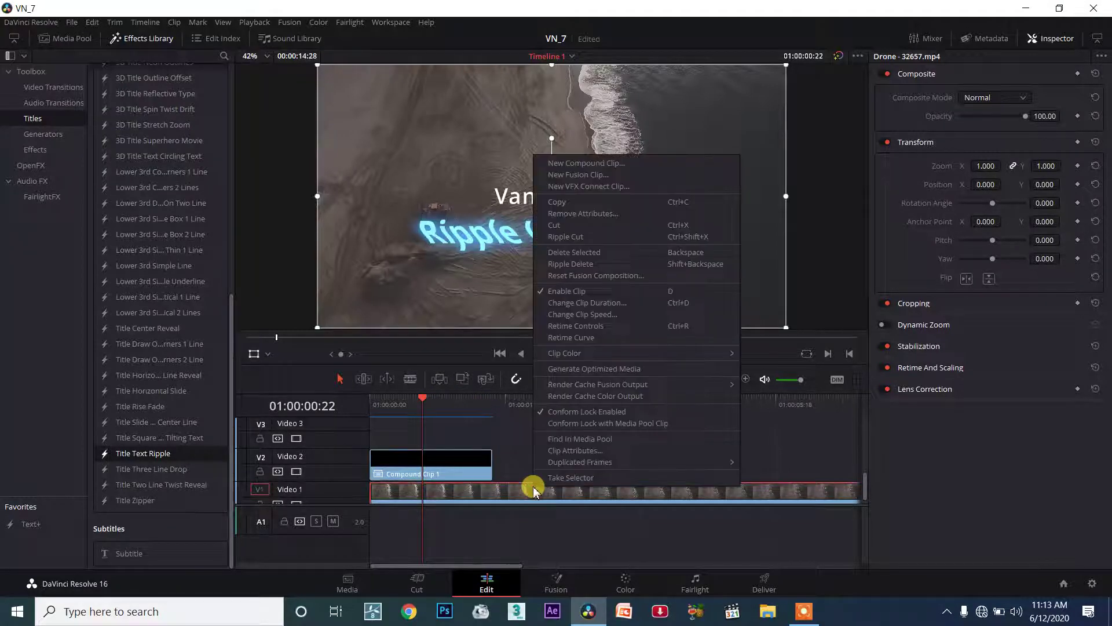
mouse_move(570, 385)
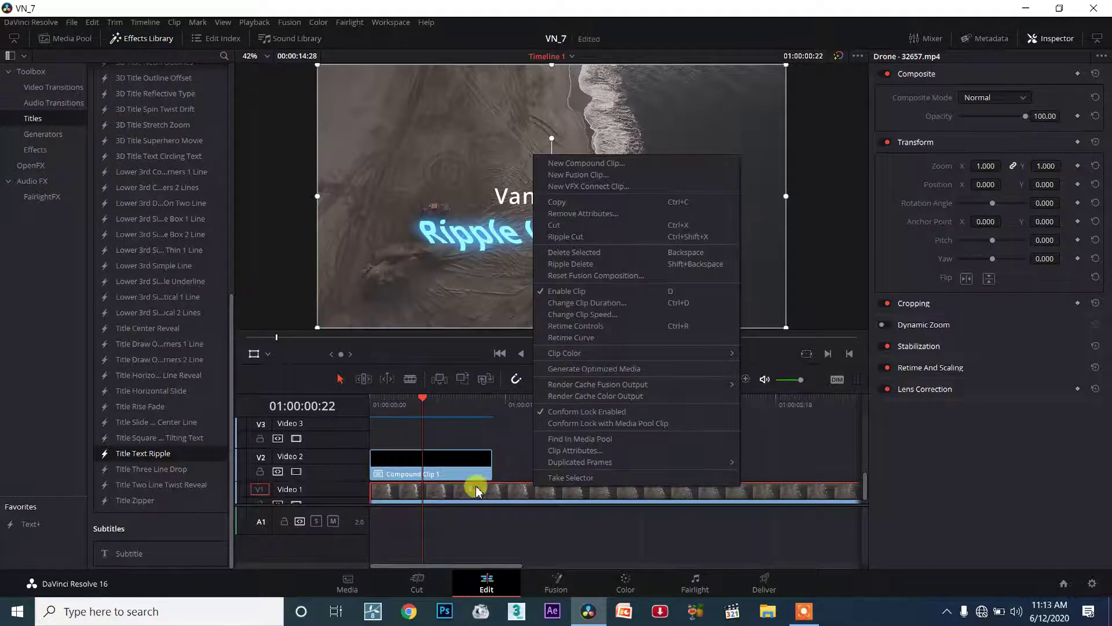
mouse_move(708, 383)
left_click(753, 387)
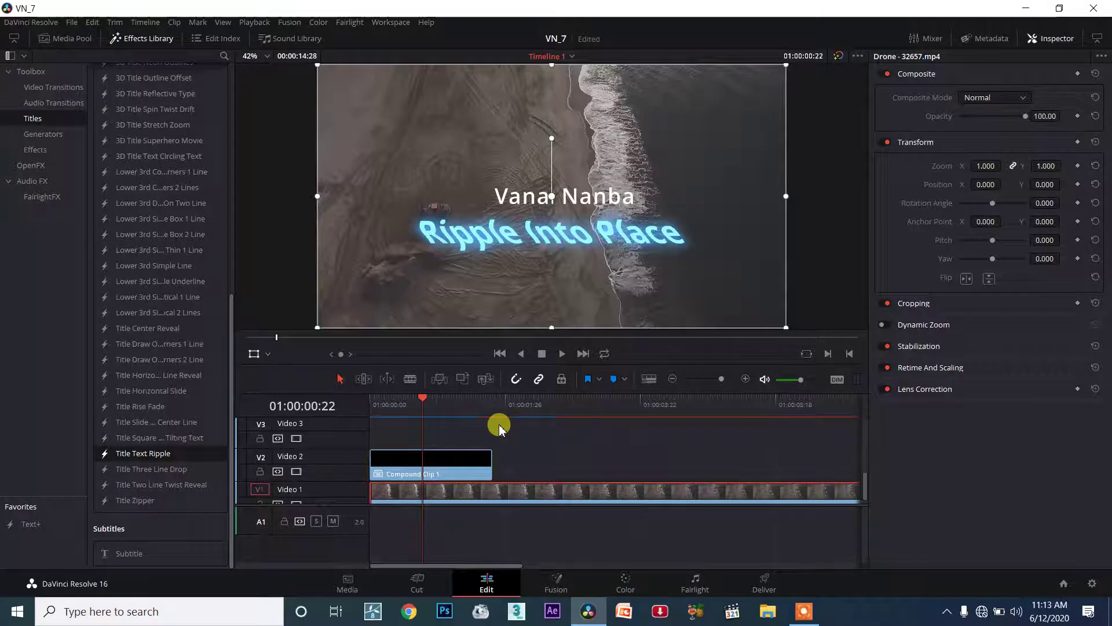
left_click(430, 400)
left_click_drag(419, 403, 323, 402)
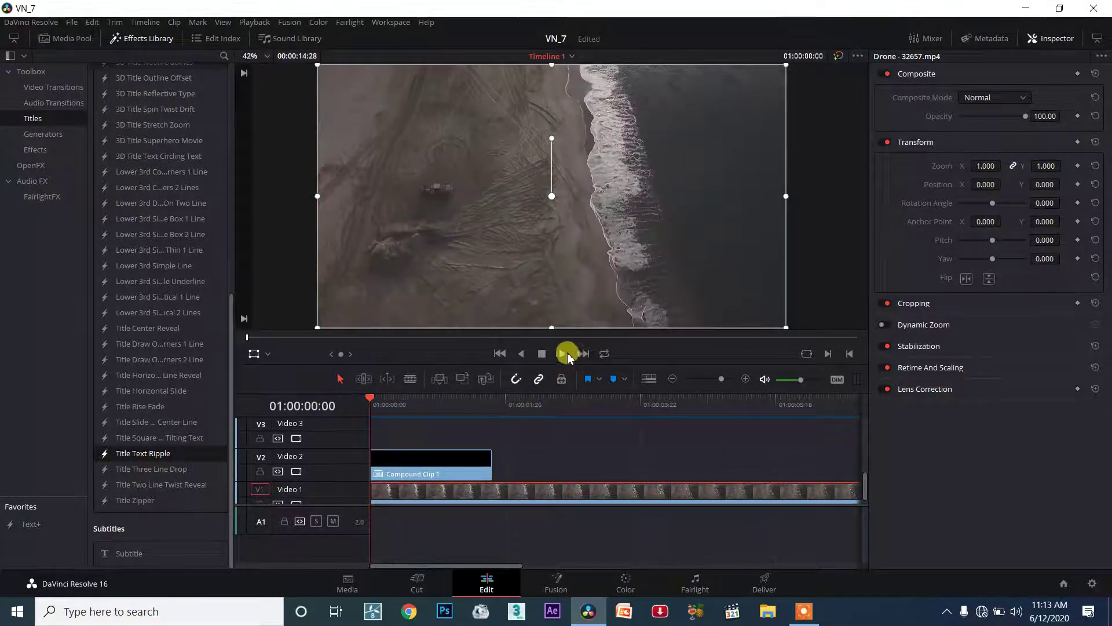
left_click(565, 355)
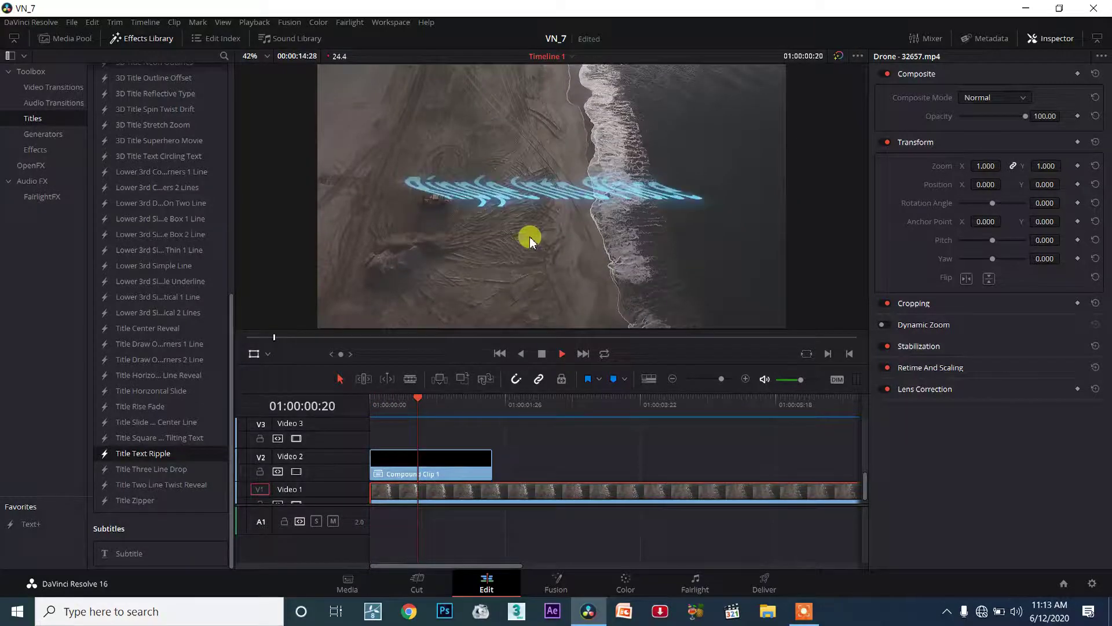
left_click(542, 354)
left_click_drag(526, 394, 330, 399)
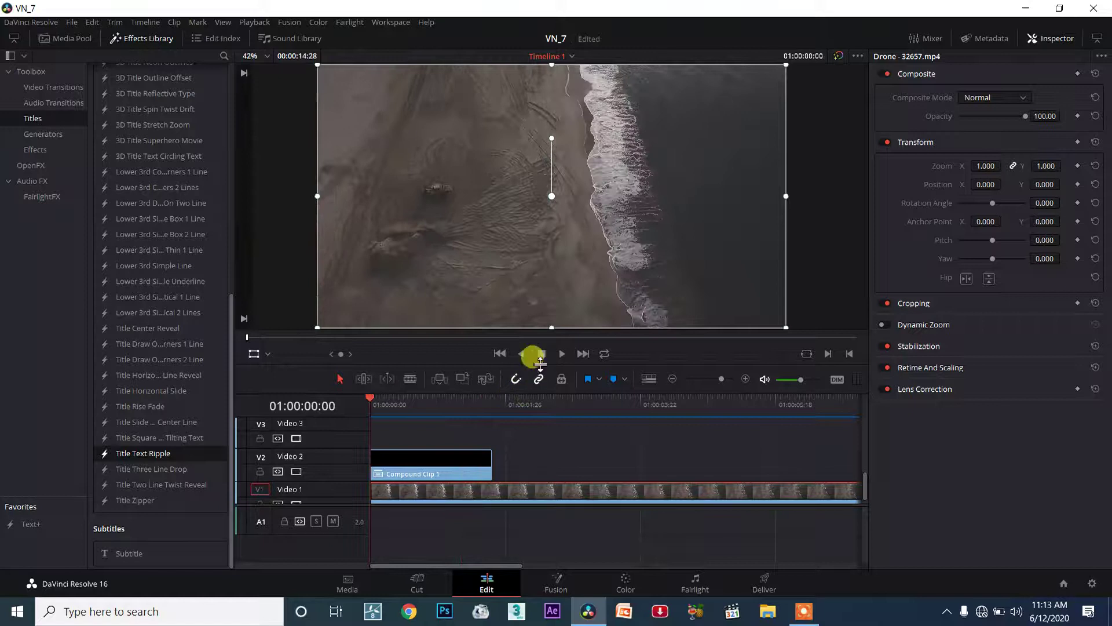
left_click(566, 356)
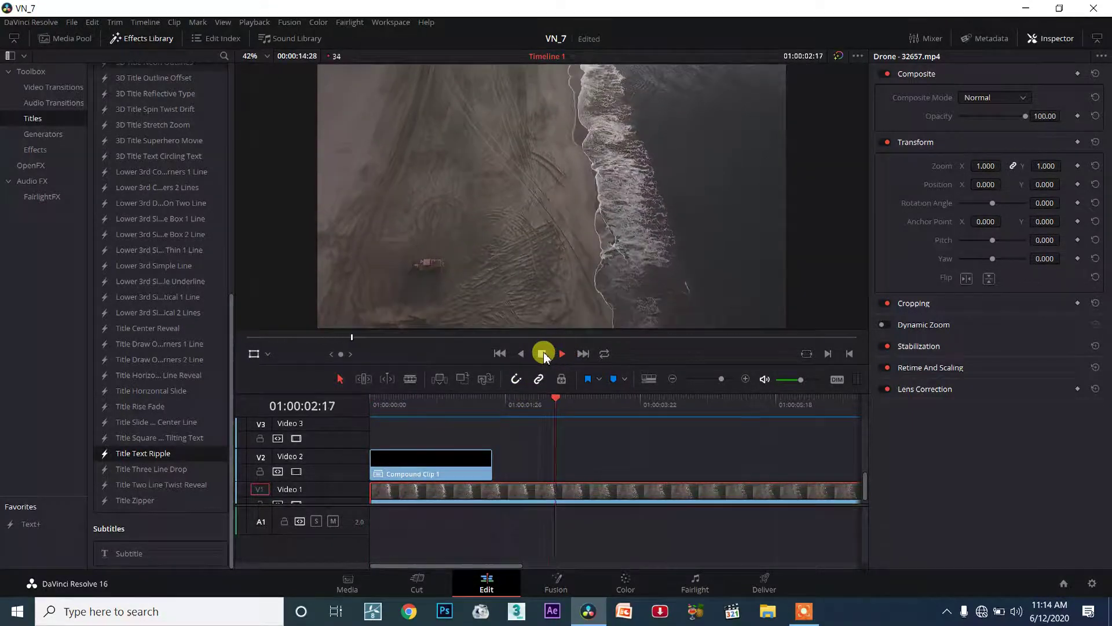
left_click(543, 354)
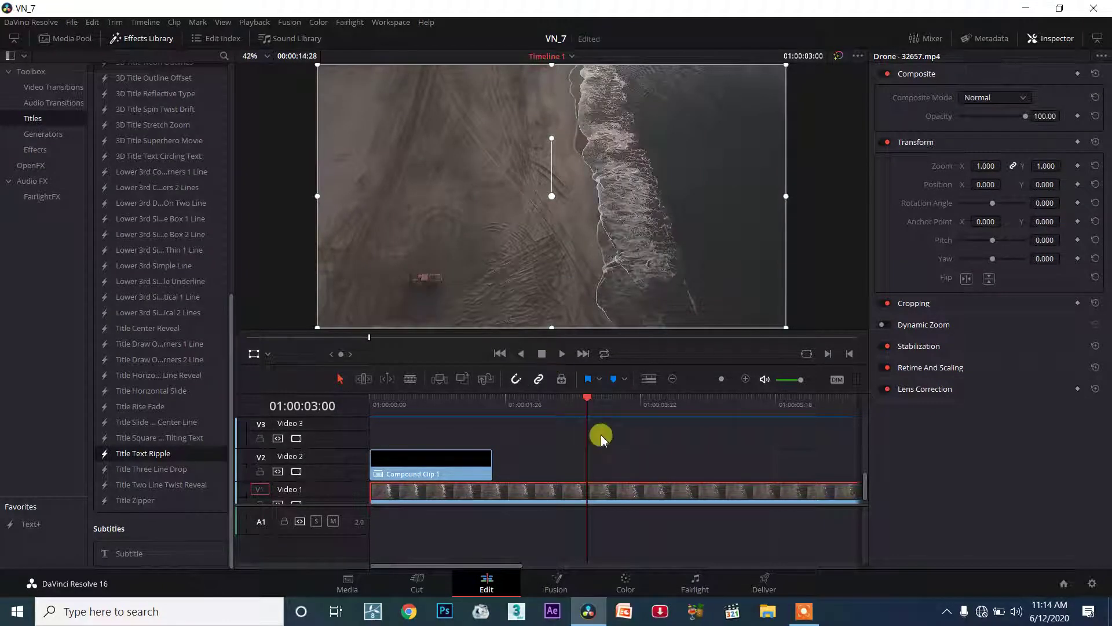
left_click(463, 456)
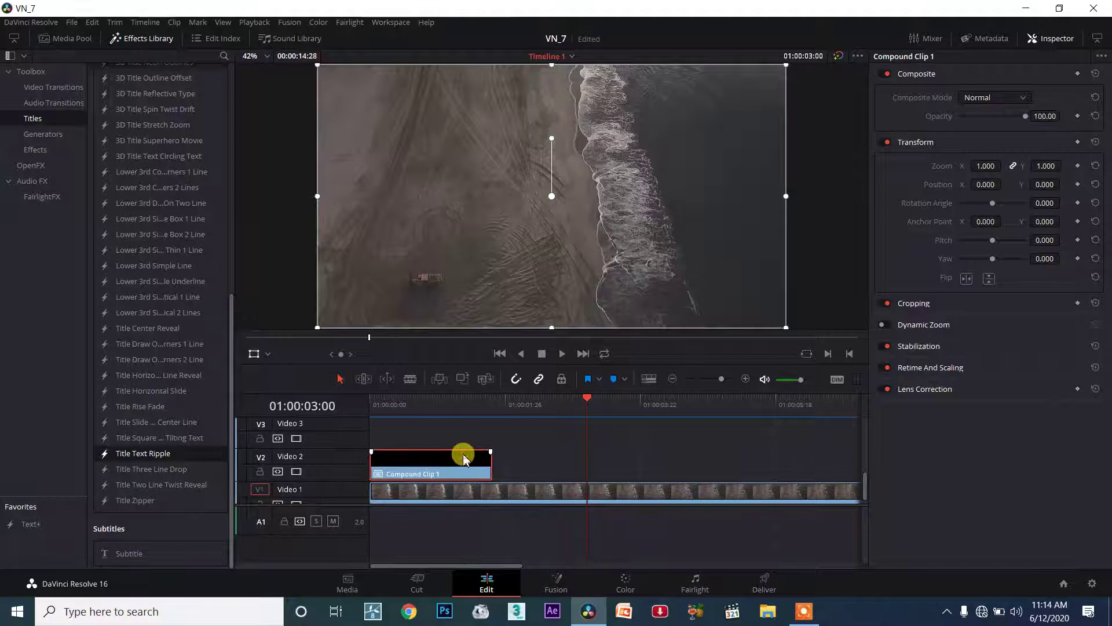
Step: Drag Compound Clip 1's right edge left so it ends earlier on Video 2
right_click(464, 456)
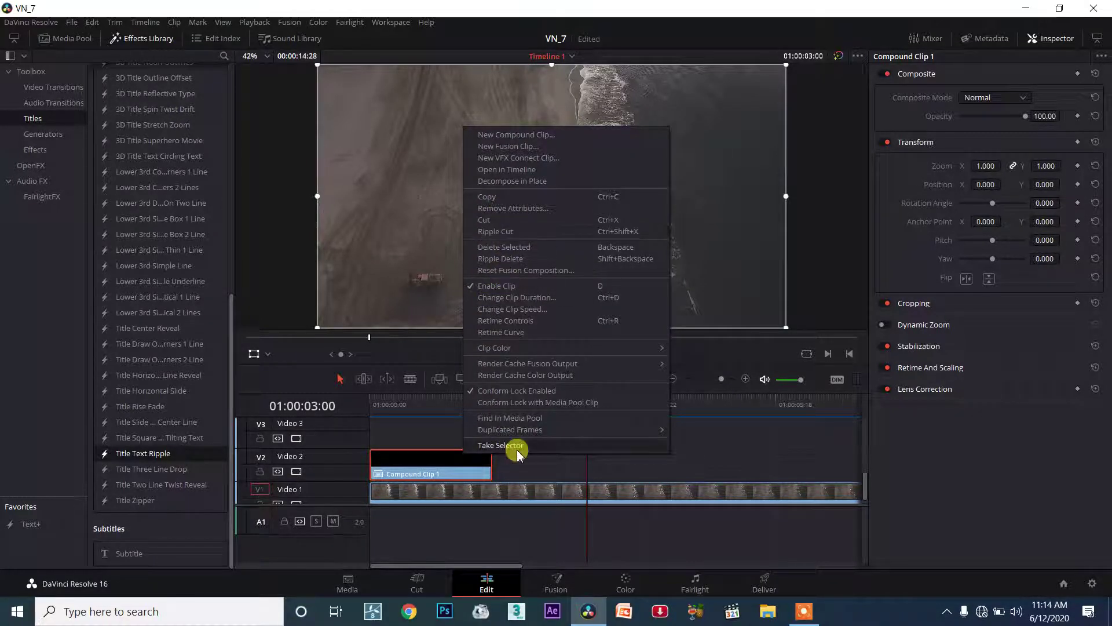
left_click(492, 459)
left_click_drag(492, 459, 465, 458)
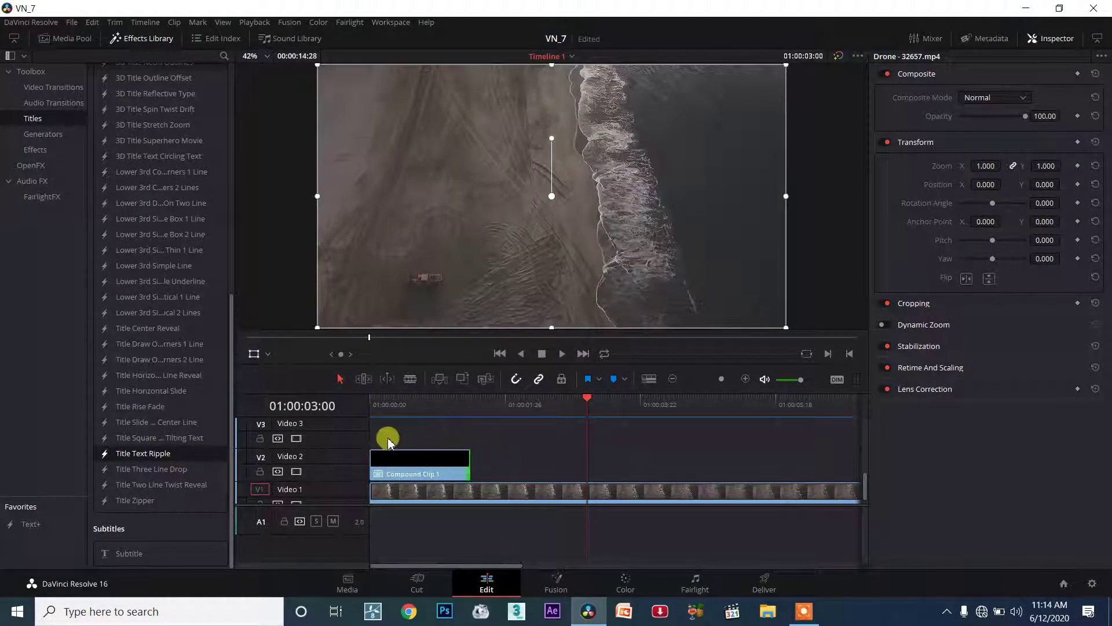
Step: Slide Compound Clip 1 later on V2 and check the title's opening around 01:00:01:16
left_click_drag(433, 466, 527, 476)
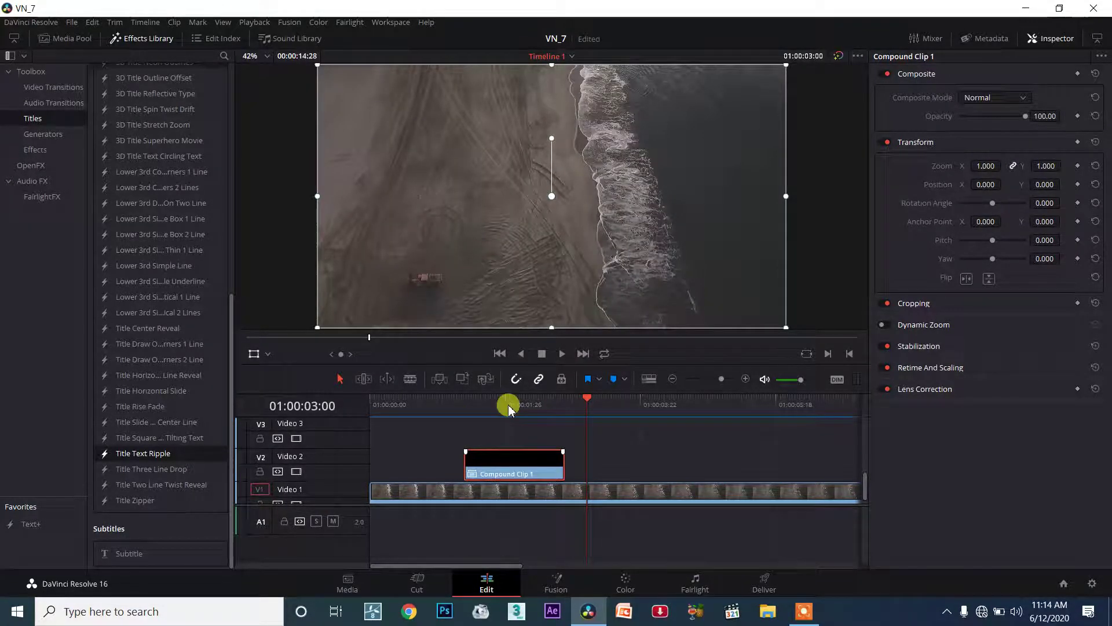
left_click(490, 402)
mouse_move(488, 404)
left_mouse_down()
mouse_move(504, 407)
mouse_move(480, 405)
left_mouse_up()
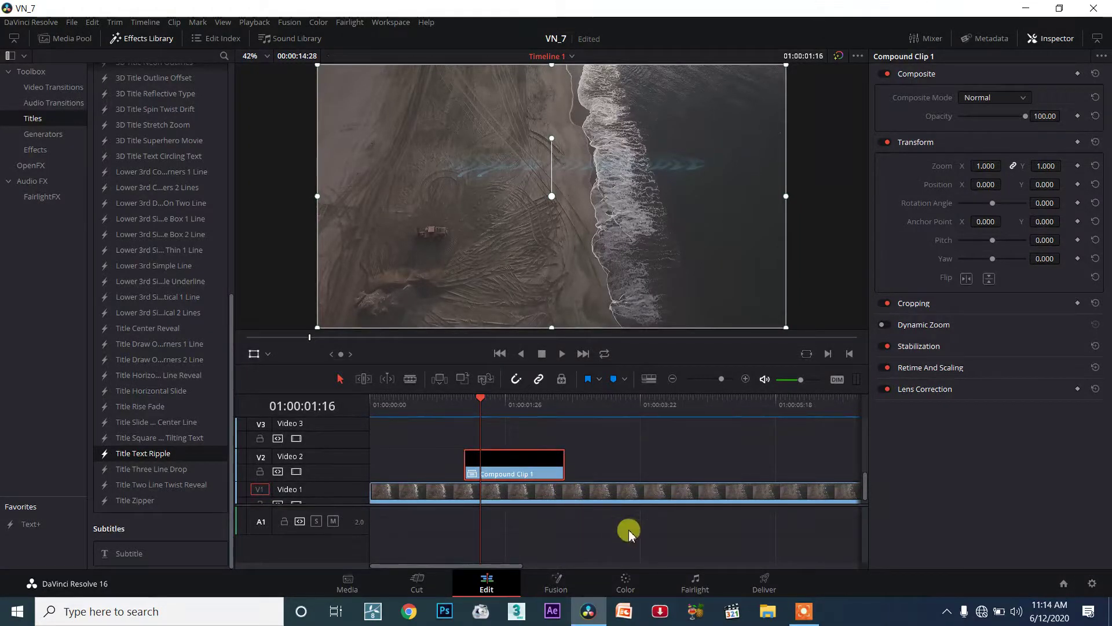
left_click(808, 615)
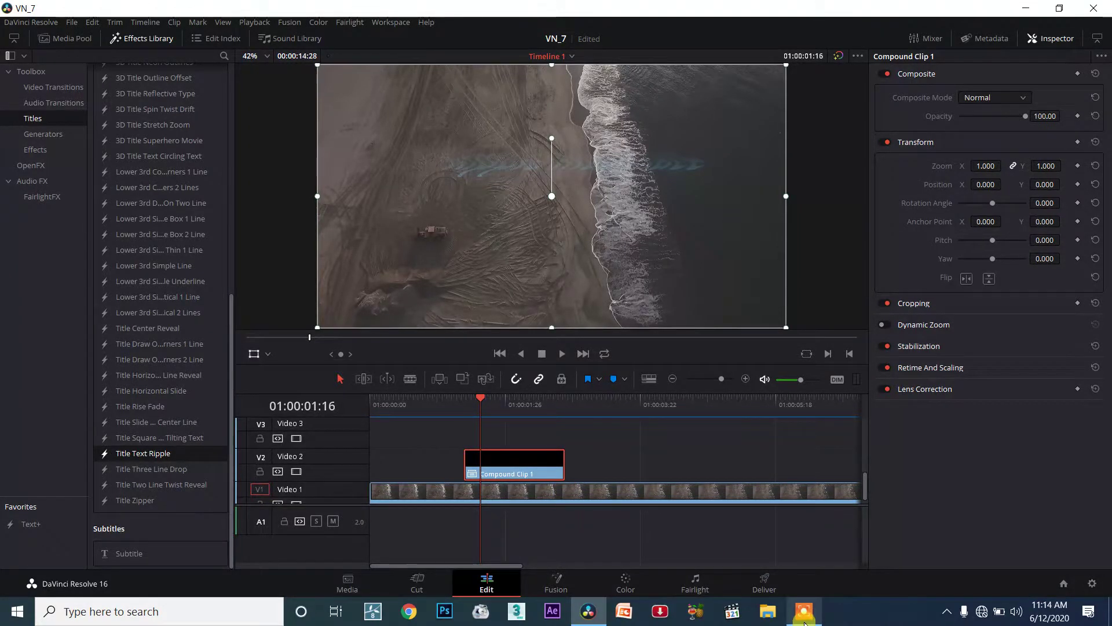